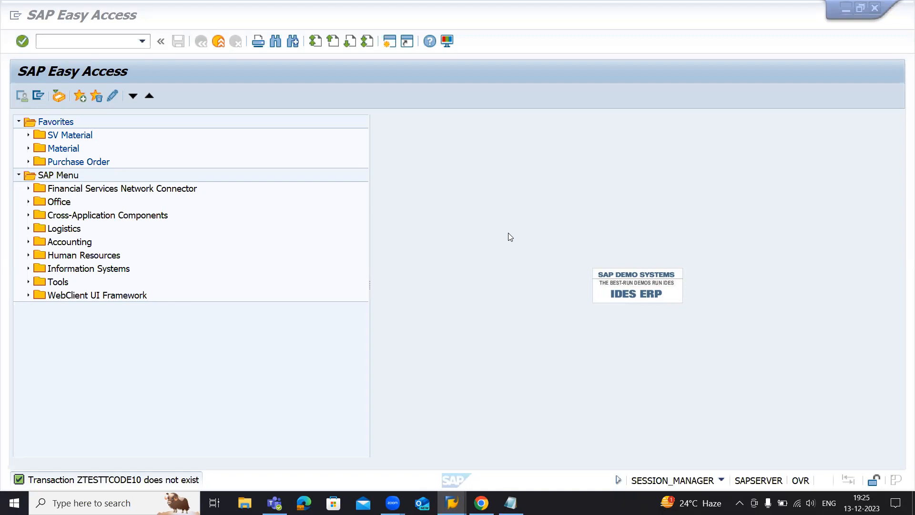
# Step: Open the standard transaction F-02 and return to the SAP Easy Access screen
pyautogui.click(124, 44)
pyautogui.click(125, 44)
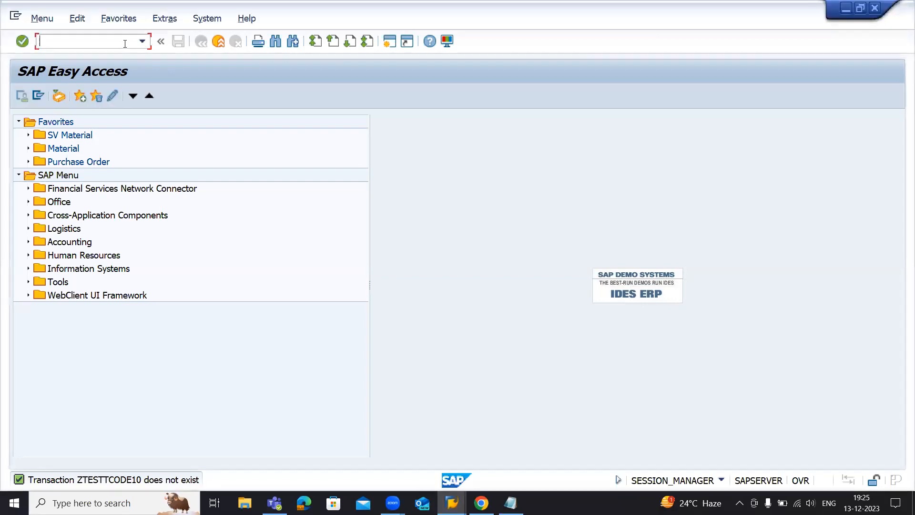
pyautogui.write('F-02')
pyautogui.press('Return')
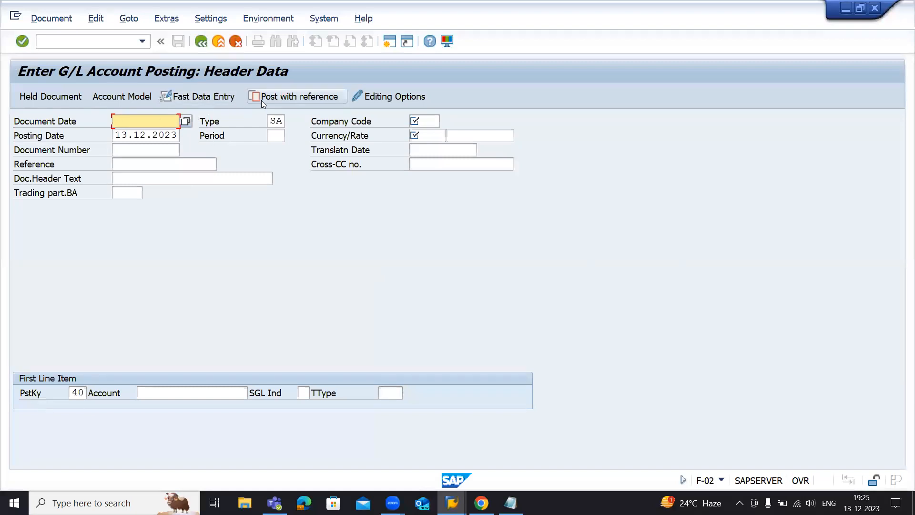
pyautogui.click(112, 43)
pyautogui.write('/n')
pyautogui.press('Return')
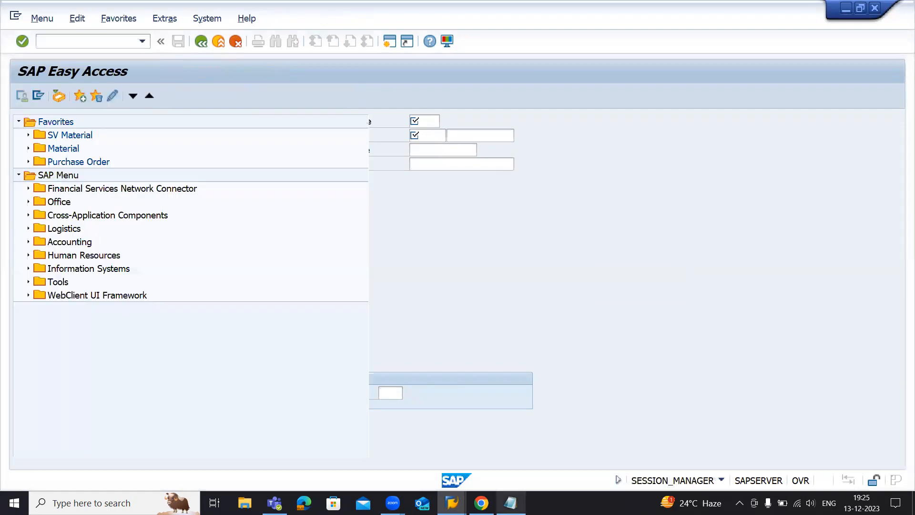
# Step: Copy ZTESTTCODE10 from the Notepad notes and try to run it as a transaction in SAP
pyautogui.click(511, 503)
pyautogui.moveTo(714, 224); pyautogui.dragTo(574, 224)
pyautogui.hotkey('ctrl', 'c')
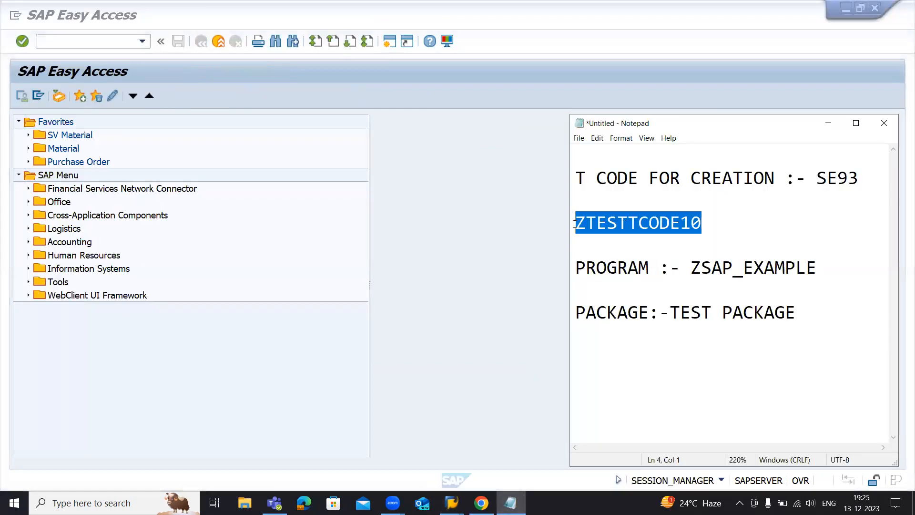
pyautogui.click(419, 290)
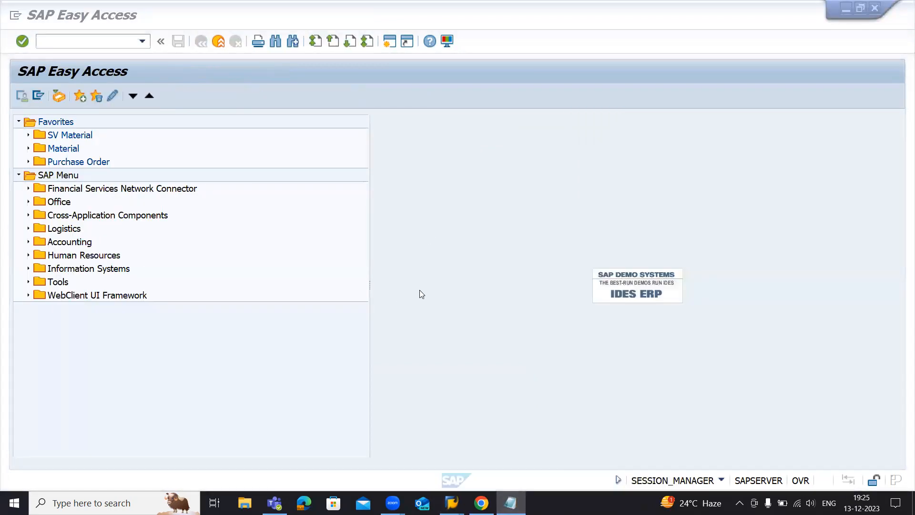
pyautogui.click(61, 42)
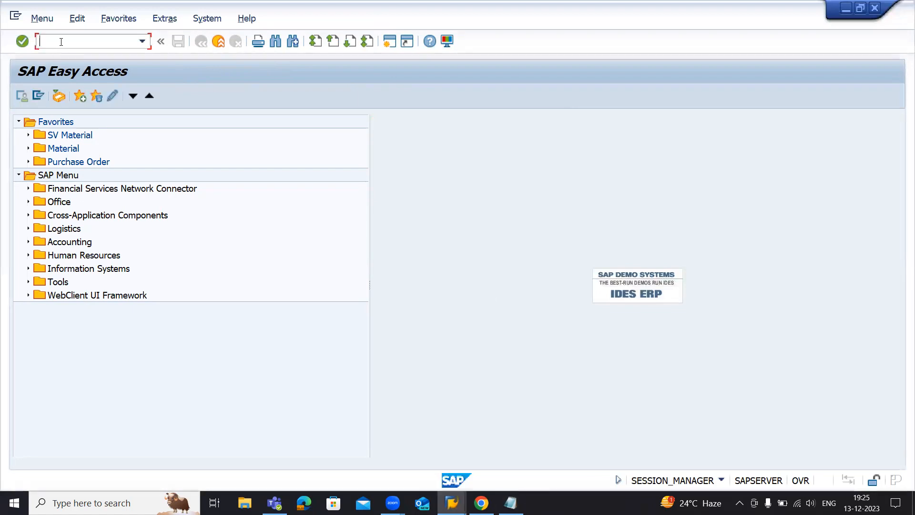
pyautogui.hotkey('ctrl', 'v')
pyautogui.press('Return')
# Step: Open the details of the status message about ZTESTTCODE10 and close them
pyautogui.doubleClick(84, 480)
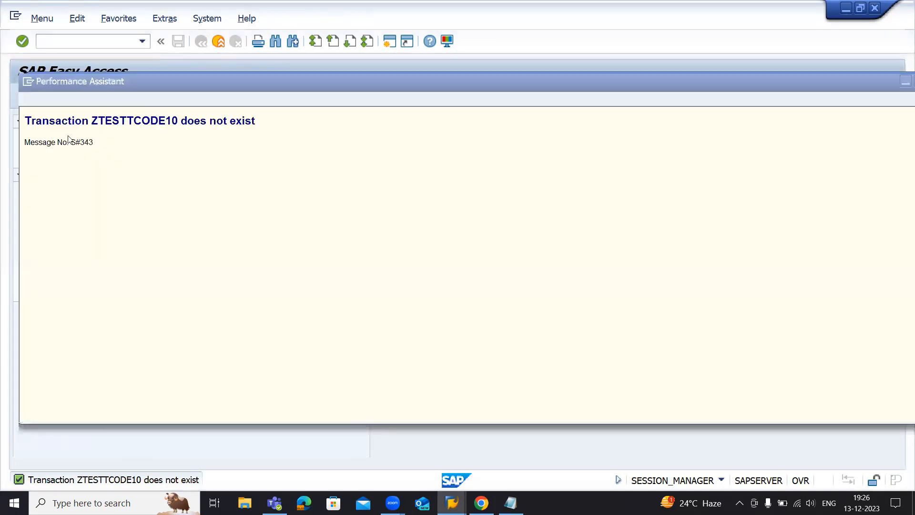
pyautogui.press('Escape')
pyautogui.click(88, 484)
pyautogui.click(18, 480)
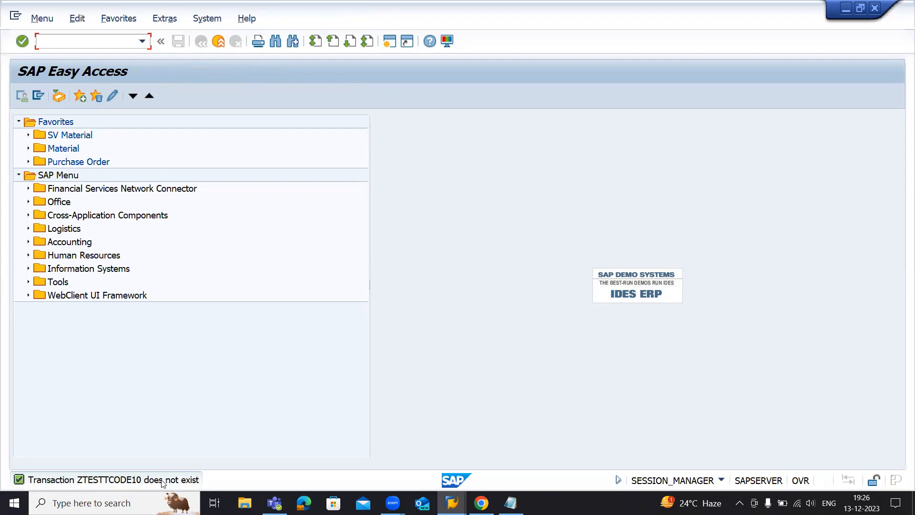
# Step: Try to run ZTESTTCODE10 again, examine the message text in the Performance Assistant, and close it
pyautogui.click(85, 39)
pyautogui.hotkey('ctrl', 'v')
pyautogui.press('Return')
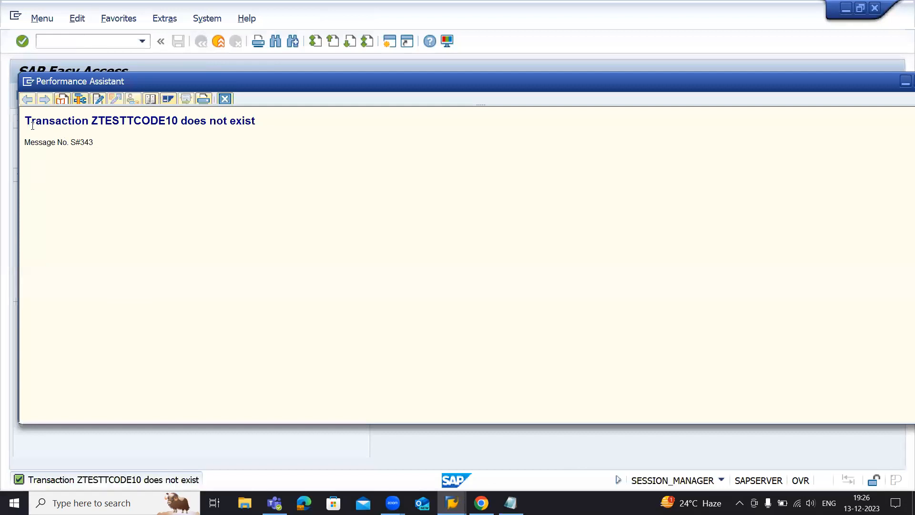
pyautogui.moveTo(28, 124); pyautogui.dragTo(280, 118)
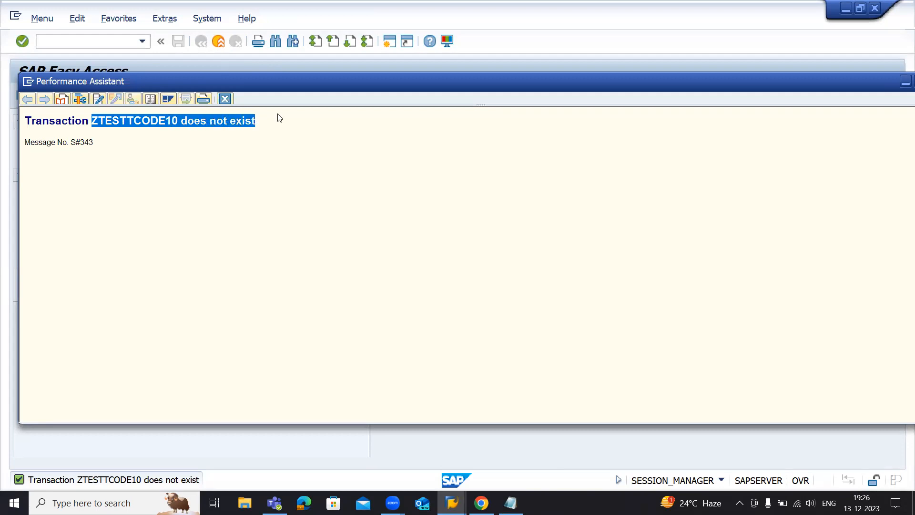
pyautogui.moveTo(469, 89); pyautogui.dragTo(334, 89)
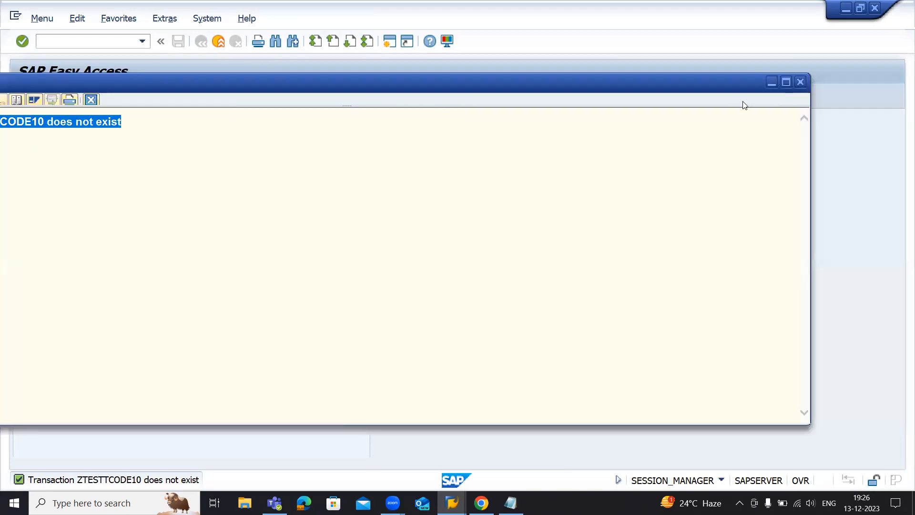
pyautogui.click(801, 83)
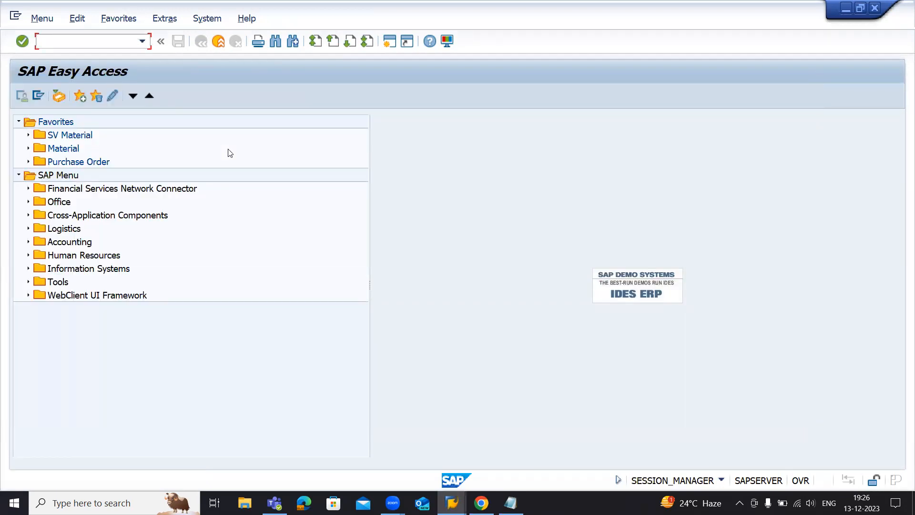
# Step: Check the Notepad notes for the creation transaction and open SE93 in SAP
pyautogui.click(511, 502)
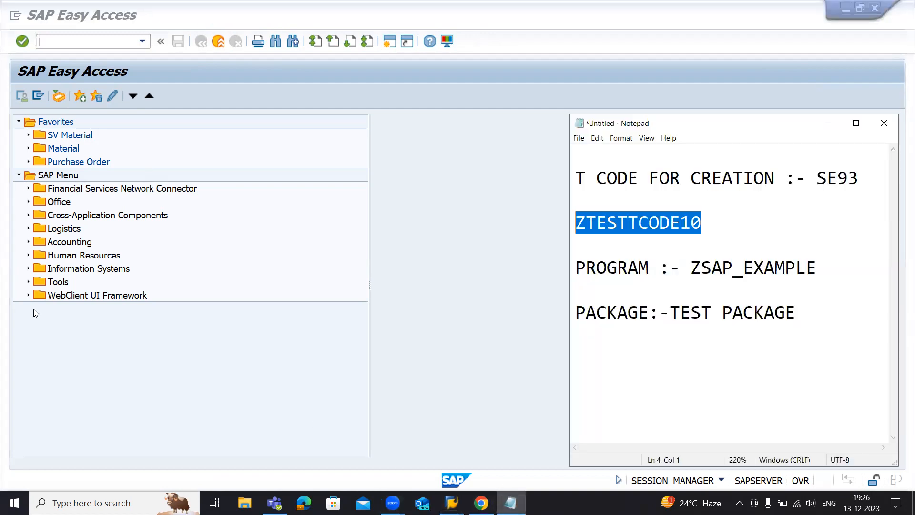
pyautogui.moveTo(858, 178); pyautogui.dragTo(576, 186)
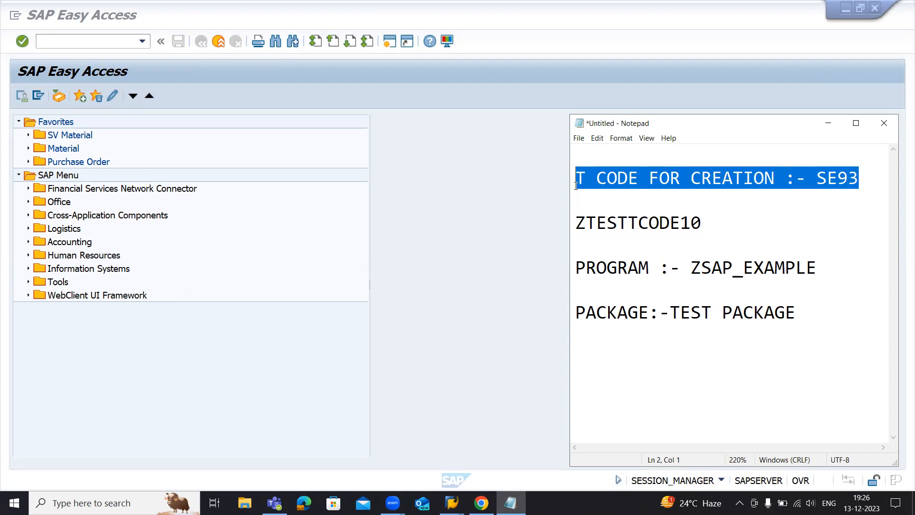
pyautogui.click(853, 181)
pyautogui.doubleClick(825, 179)
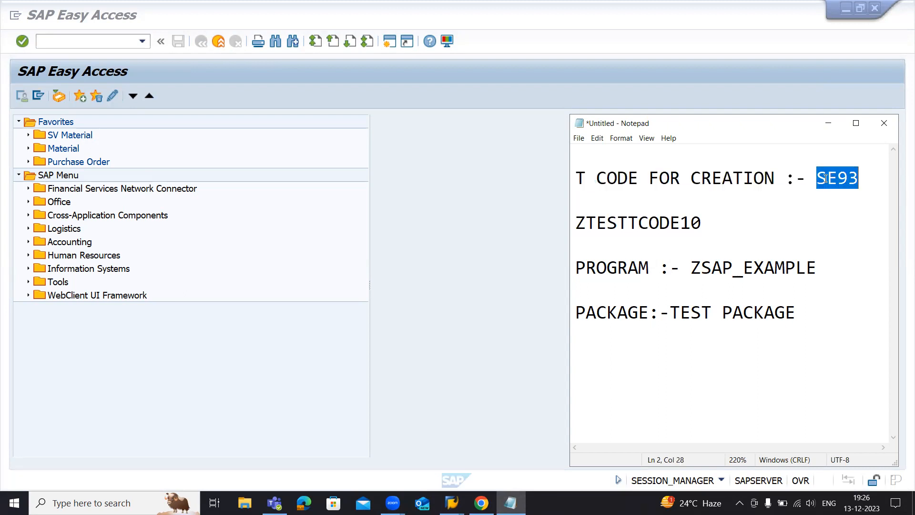
pyautogui.click(832, 316)
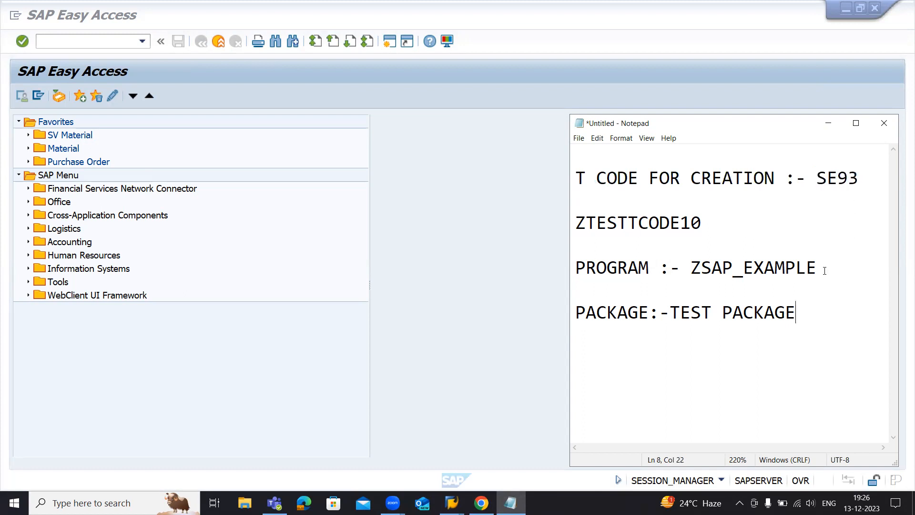
pyautogui.click(102, 43)
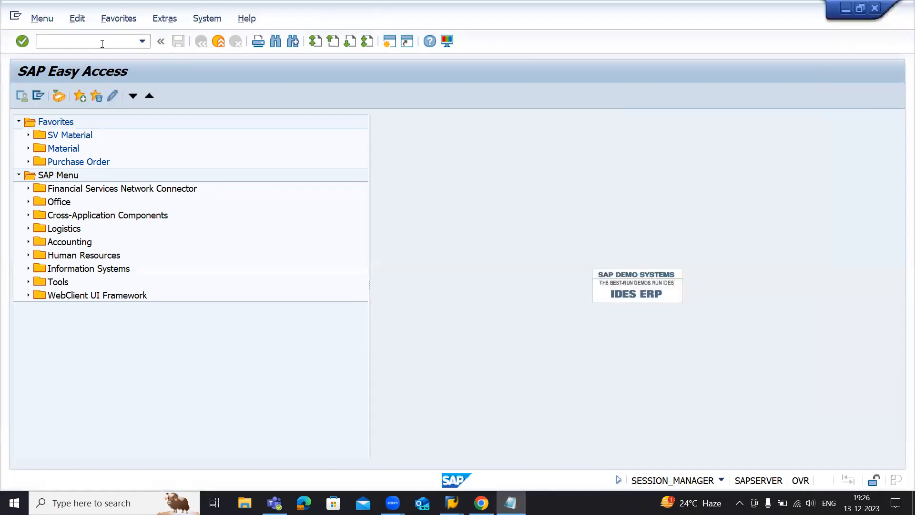
pyautogui.write('SE93')
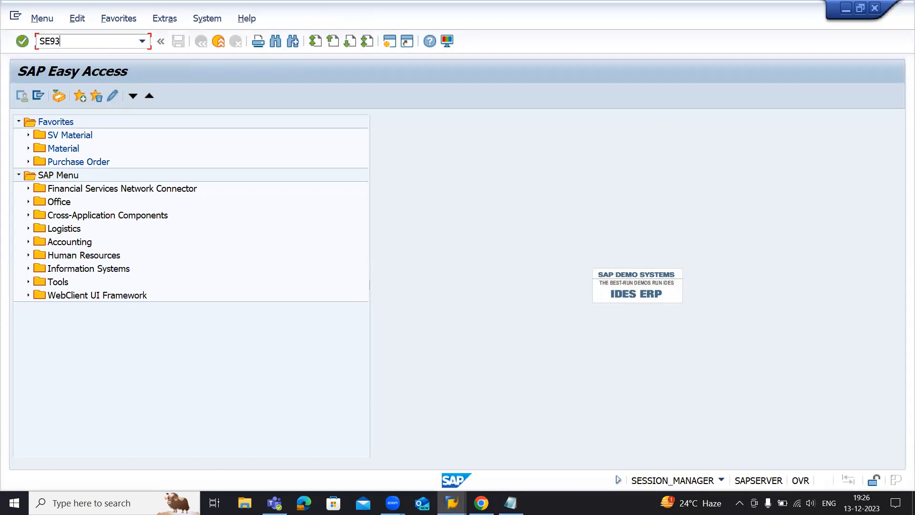
pyautogui.press('Return')
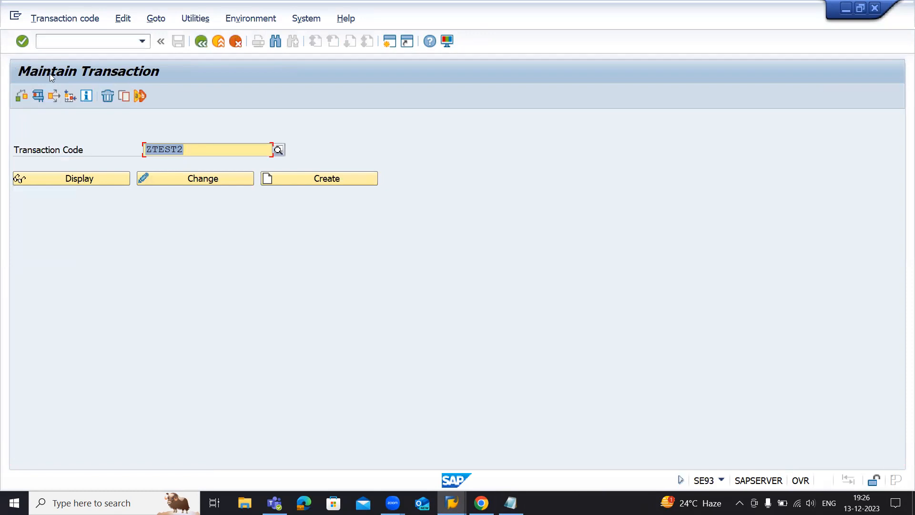
# Step: Copy ZTESTTCODE10 from Notepad into the Transaction Code field and start creating that transaction
pyautogui.click(510, 503)
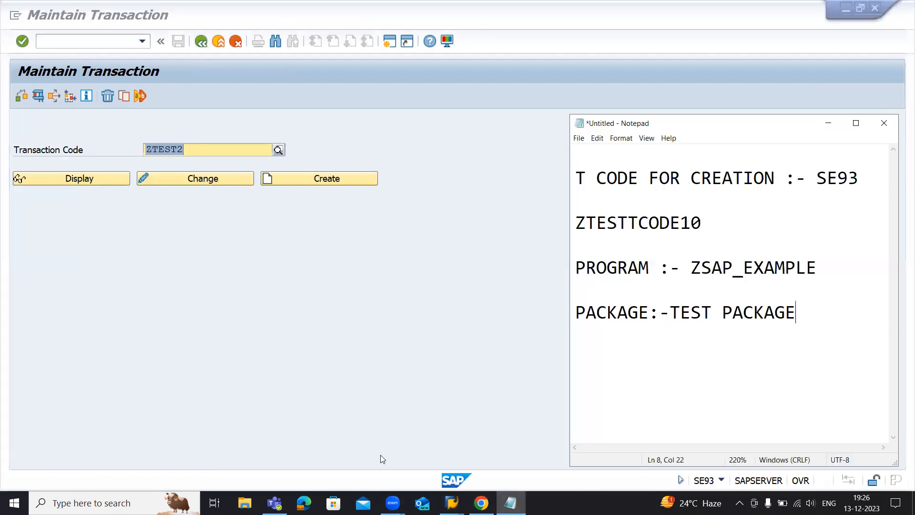
pyautogui.moveTo(701, 225); pyautogui.dragTo(580, 228)
pyautogui.hotkey('ctrl', 'c')
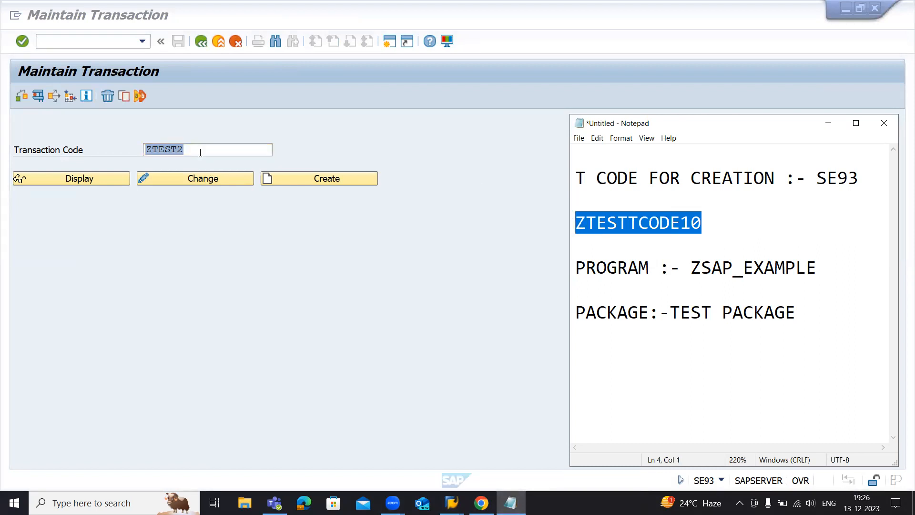
pyautogui.click(163, 151)
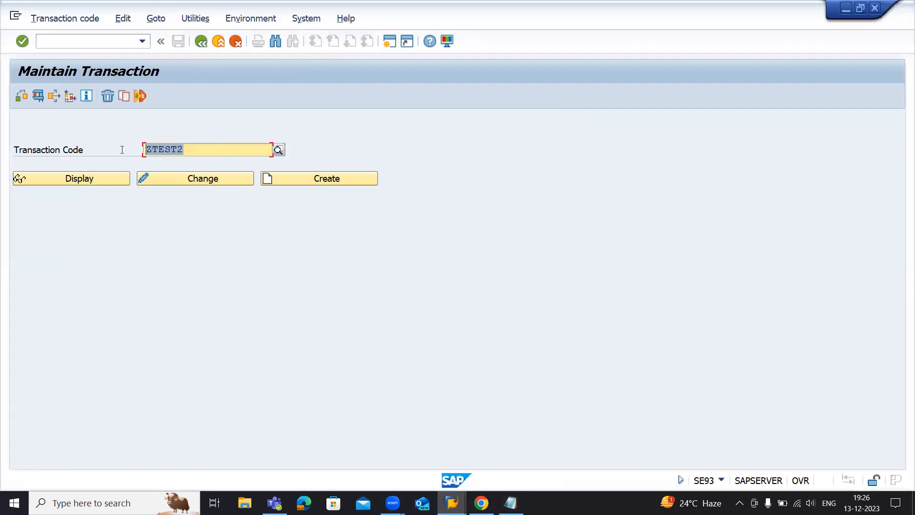
pyautogui.hotkey('ctrl', 'v')
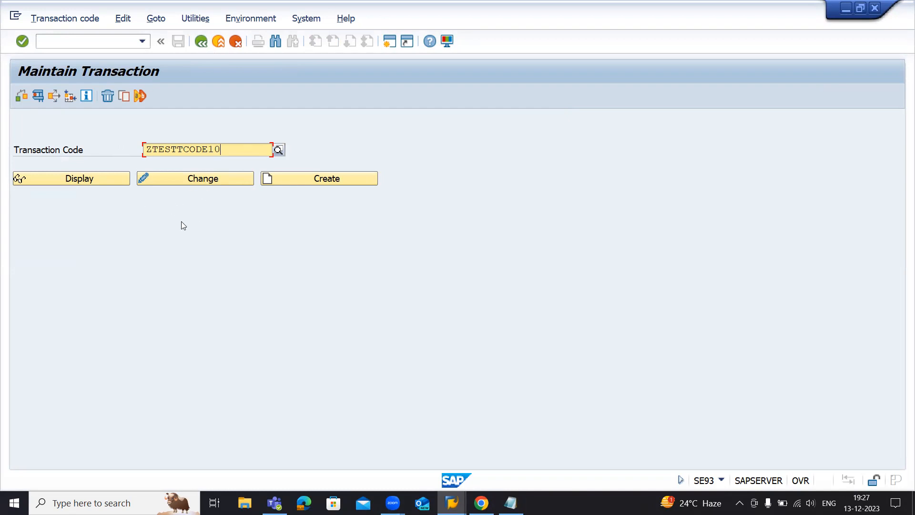
pyautogui.click(320, 181)
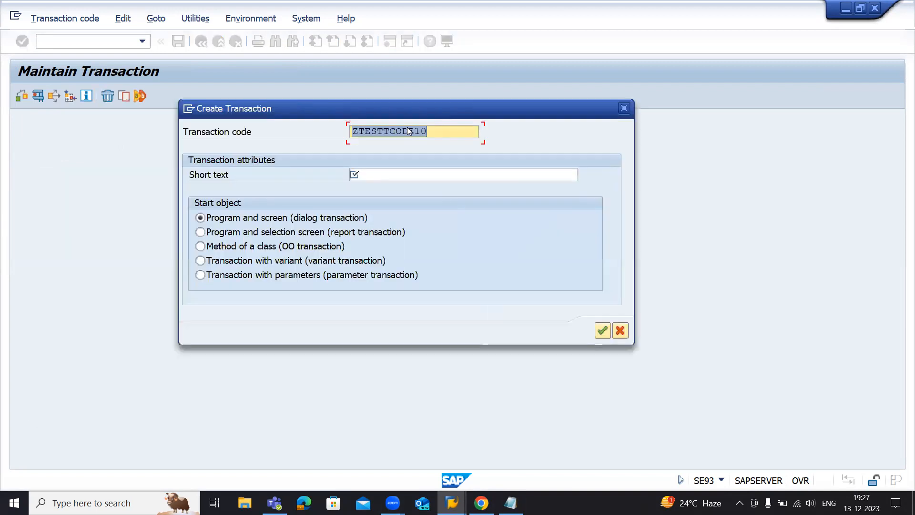
# Step: Enter TO GENERATE CUSTOMS REPORT as the short text of transaction ZTESTTCODE10
pyautogui.click(386, 176)
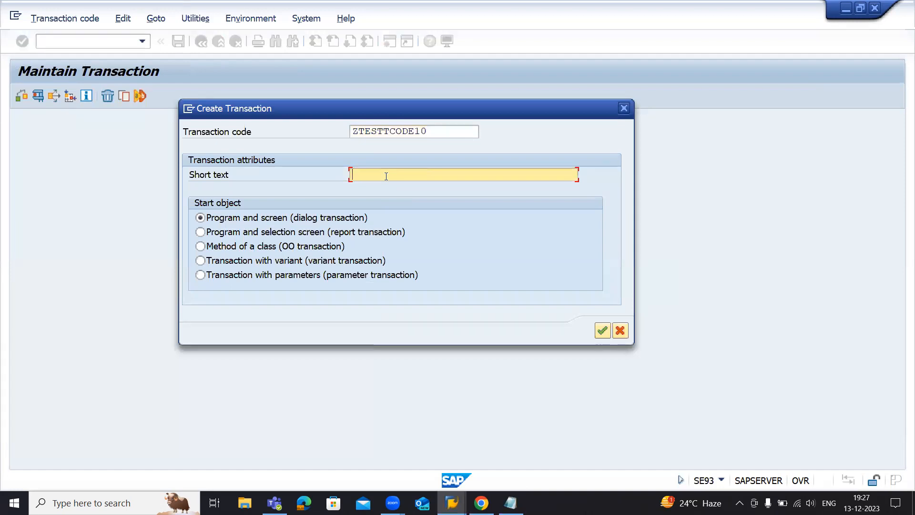
pyautogui.write('TO GENERATE CUSTOMS ')
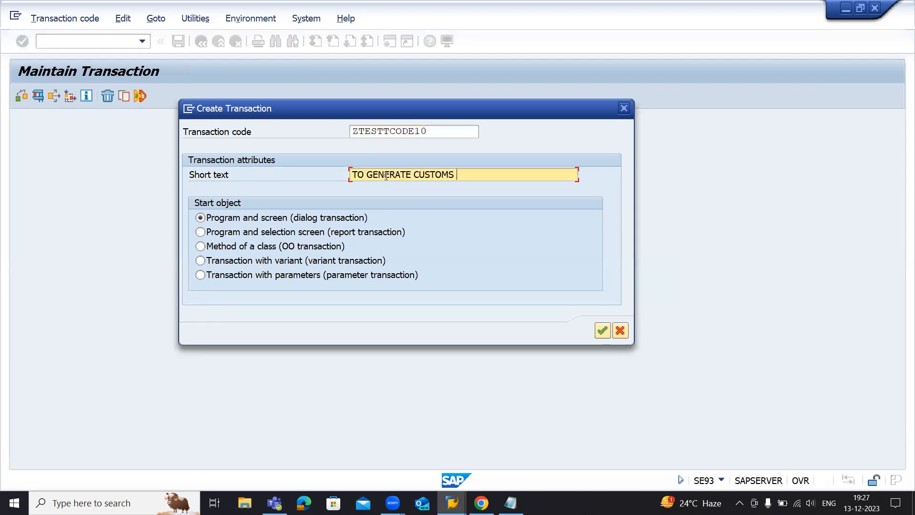
pyautogui.write('REPORT')
pyautogui.moveTo(433, 130); pyautogui.dragTo(315, 141)
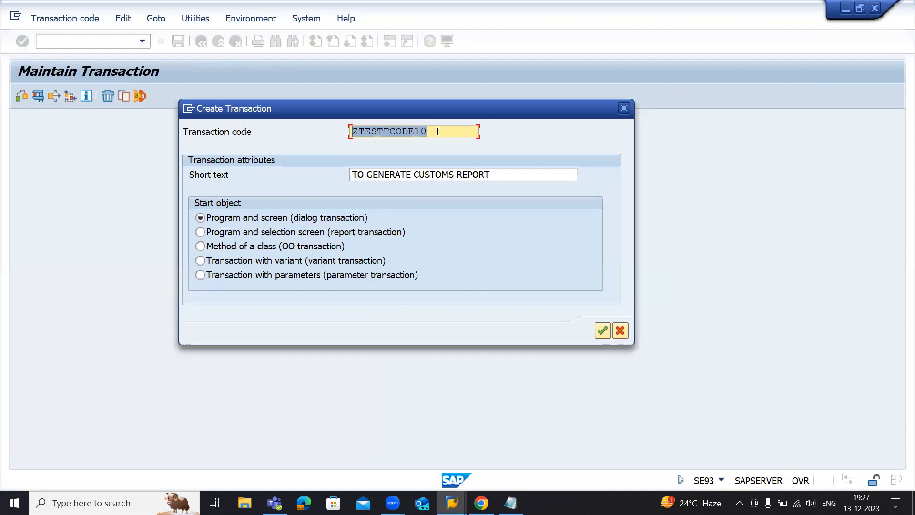
pyautogui.moveTo(498, 175); pyautogui.dragTo(351, 175)
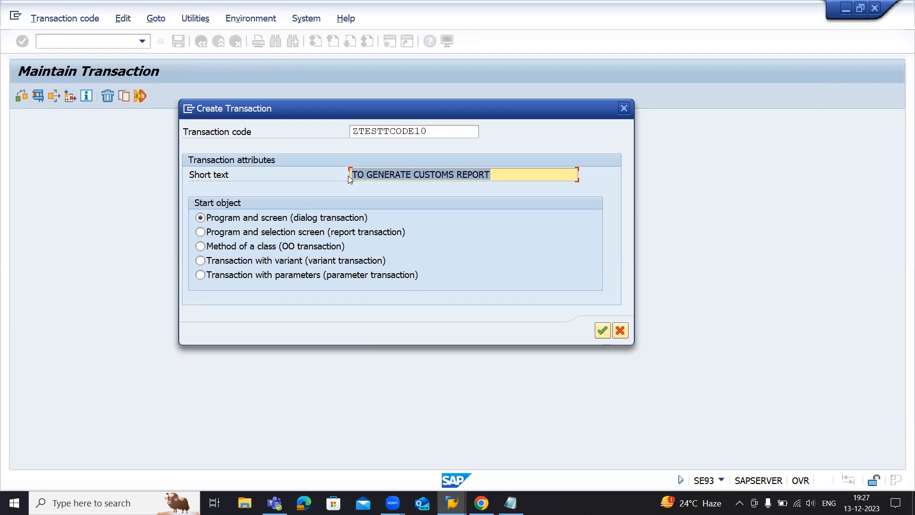
pyautogui.moveTo(496, 175); pyautogui.dragTo(294, 172)
pyautogui.click(502, 175)
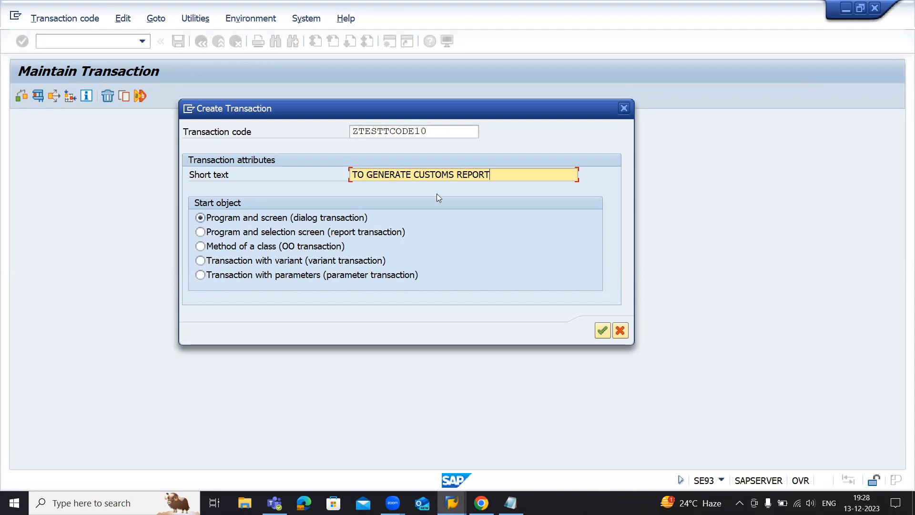
pyautogui.moveTo(492, 175); pyautogui.dragTo(356, 175)
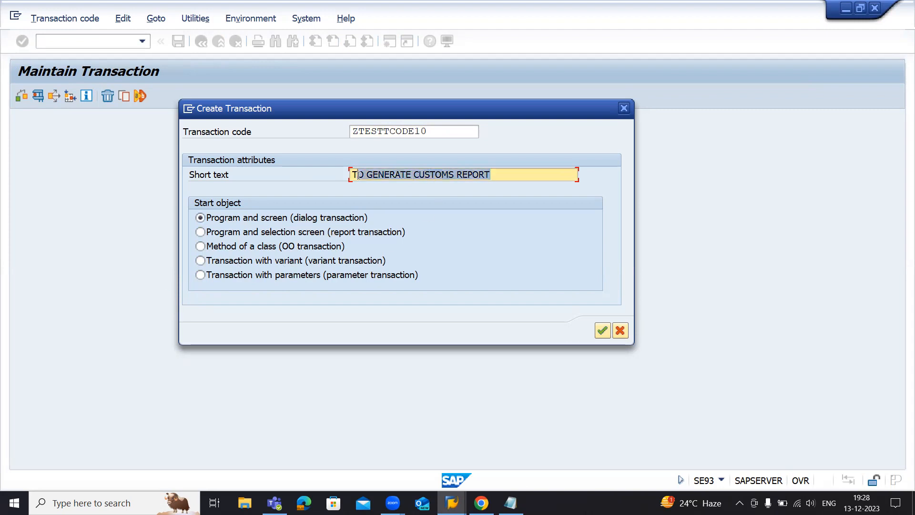
pyautogui.doubleClick(408, 133)
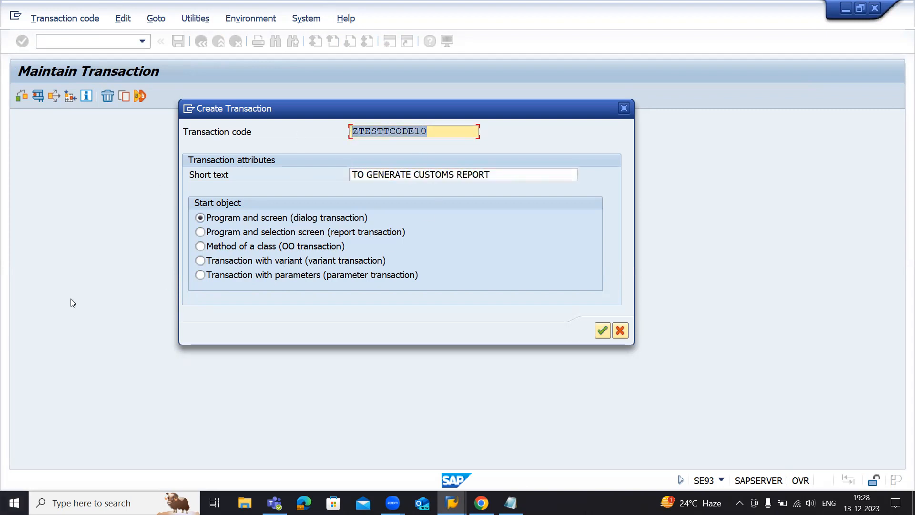
# Step: Set the start object to Program and selection screen (report transaction) and confirm the new transaction
pyautogui.click(200, 233)
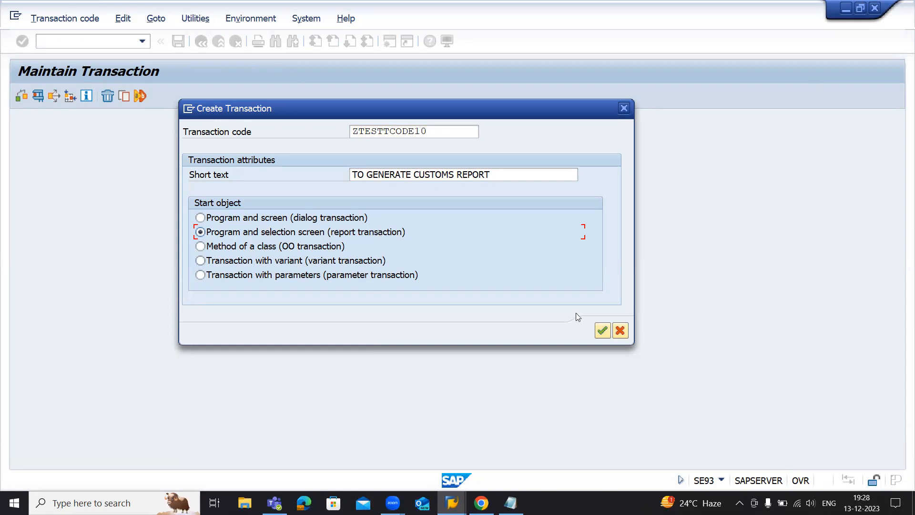
pyautogui.click(603, 331)
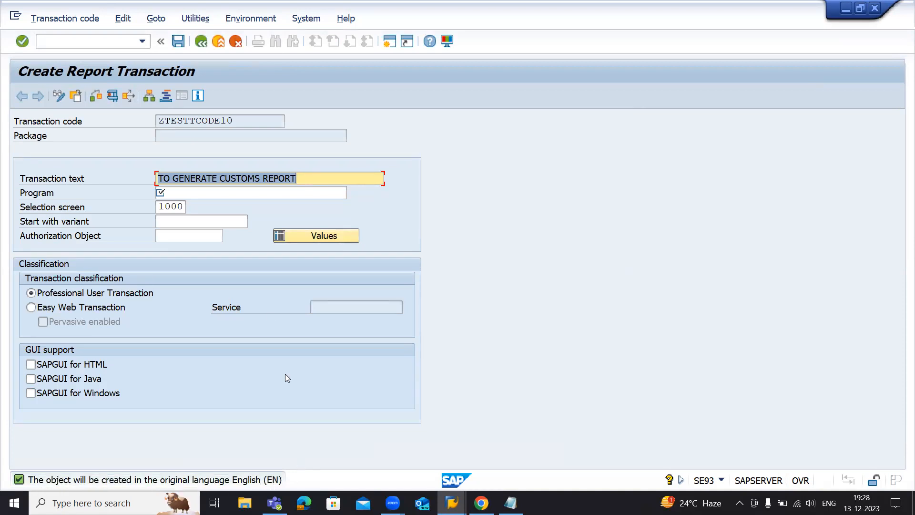
pyautogui.click(316, 180)
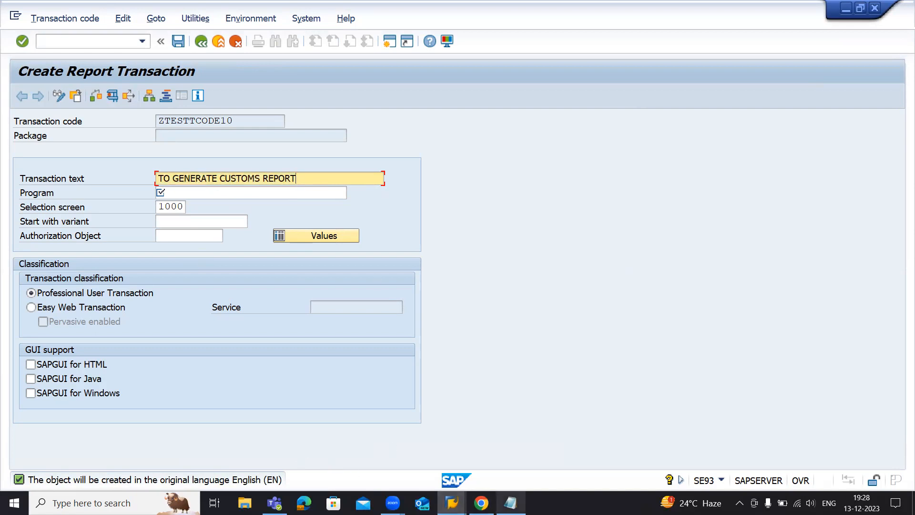
# Step: Copy ZSAP_EXAMPLE from the Notepad notes into the Program field and start saving the report transaction
pyautogui.moveTo(511, 502)
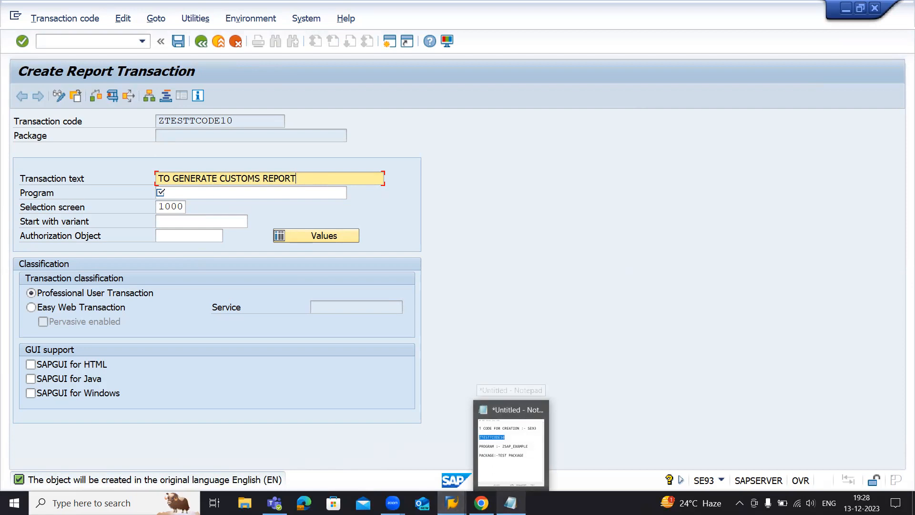
pyautogui.click(510, 448)
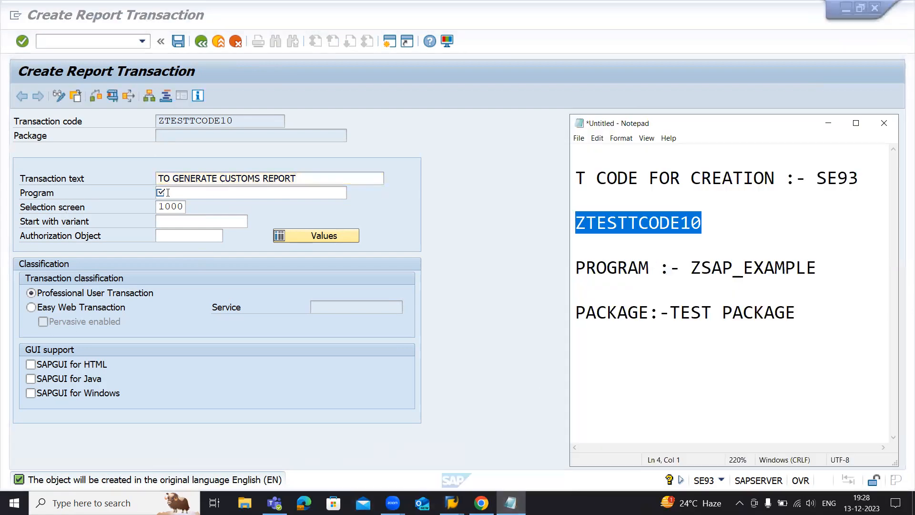
pyautogui.moveTo(823, 260); pyautogui.dragTo(695, 268)
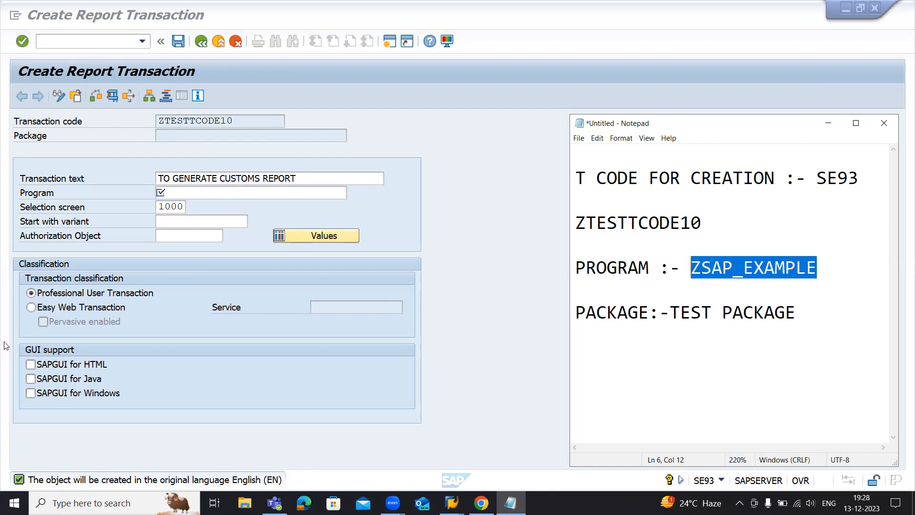
pyautogui.moveTo(806, 319); pyautogui.dragTo(672, 318)
pyautogui.click(680, 317)
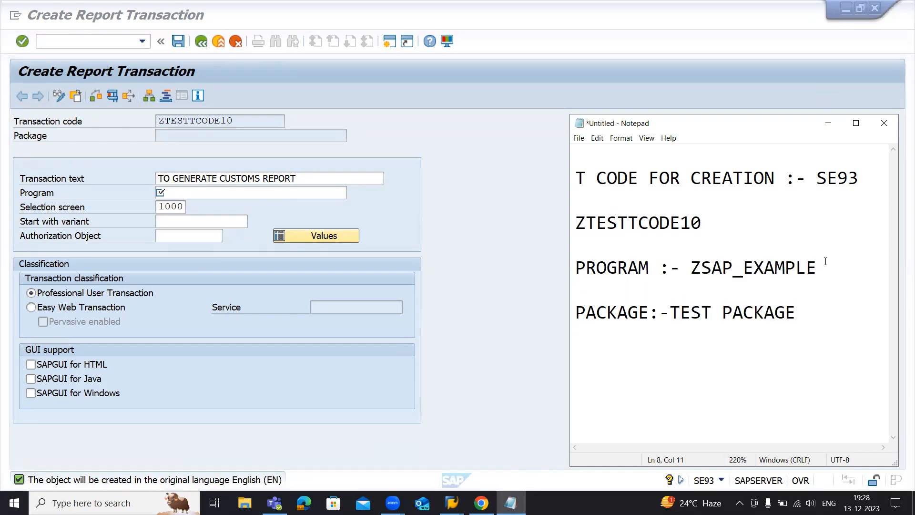
pyautogui.moveTo(817, 268); pyautogui.dragTo(692, 268)
pyautogui.hotkey('ctrl', 'c')
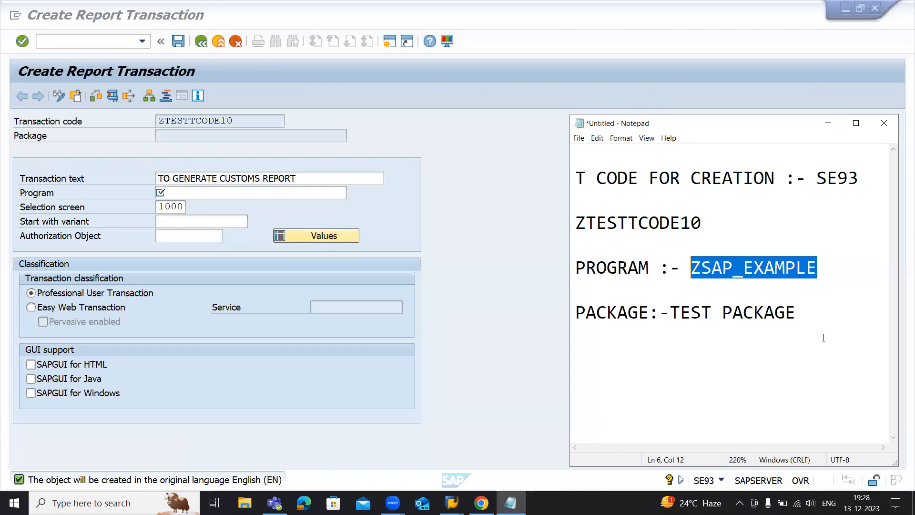
pyautogui.click(234, 193)
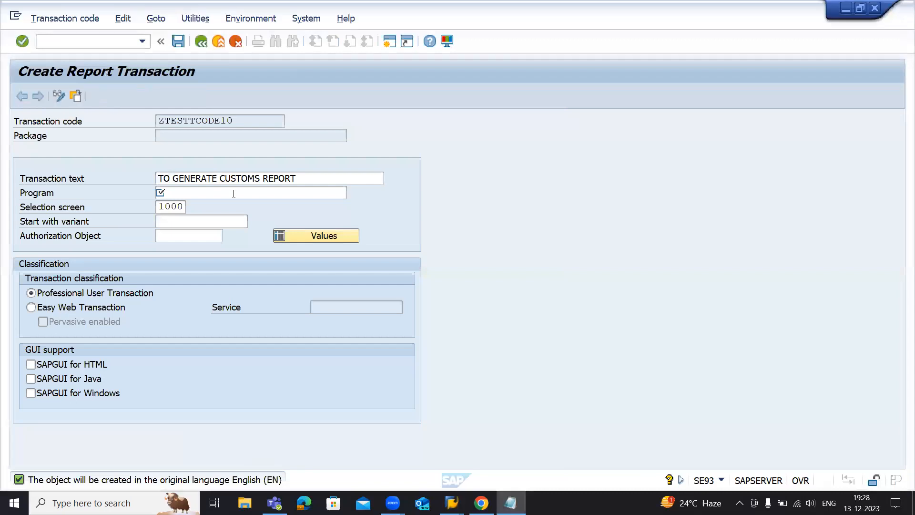
pyautogui.click(242, 193)
pyautogui.hotkey('ctrl', 'v')
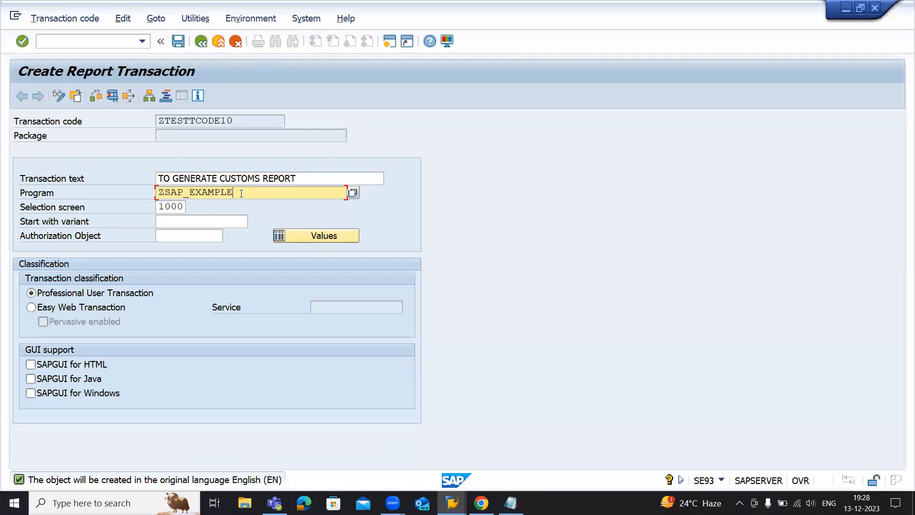
pyautogui.click(178, 42)
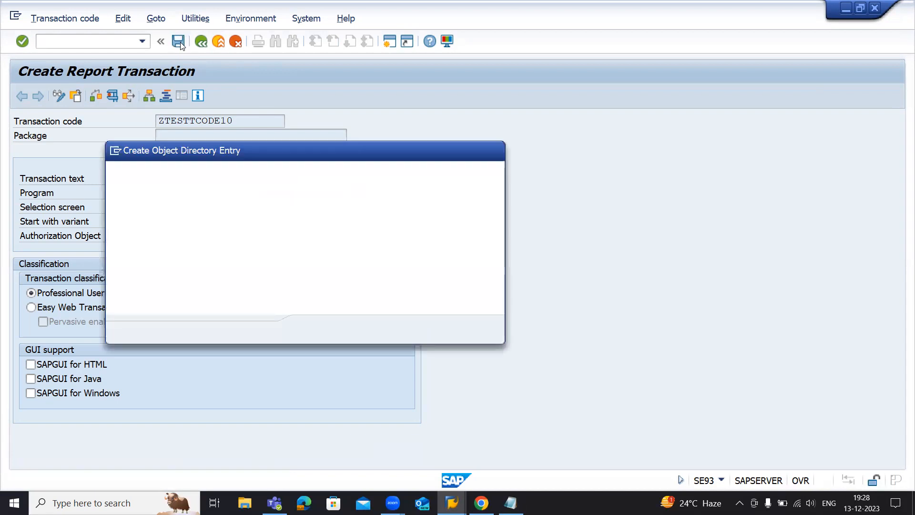
pyautogui.moveTo(279, 151); pyautogui.dragTo(287, 118)
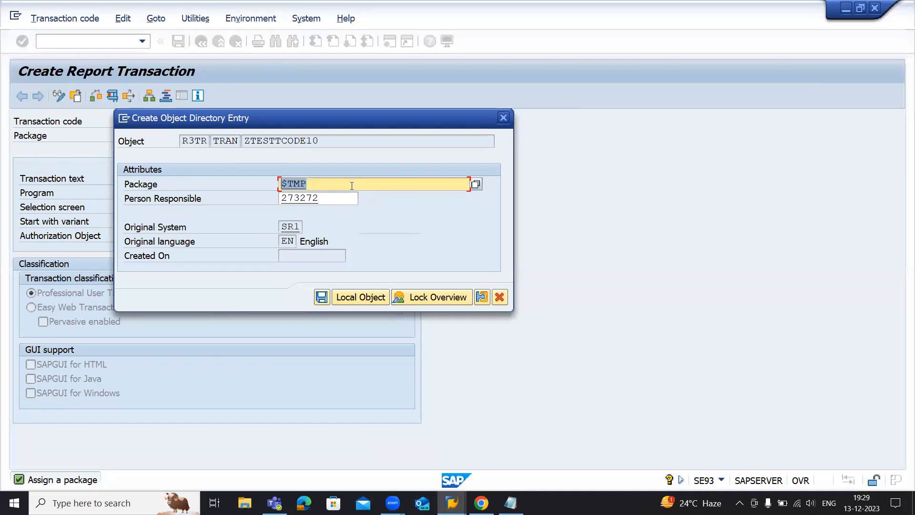
# Step: Switch to Chrome, check the SAP answers page for the package creation transaction, and return to SAP
pyautogui.click(482, 503)
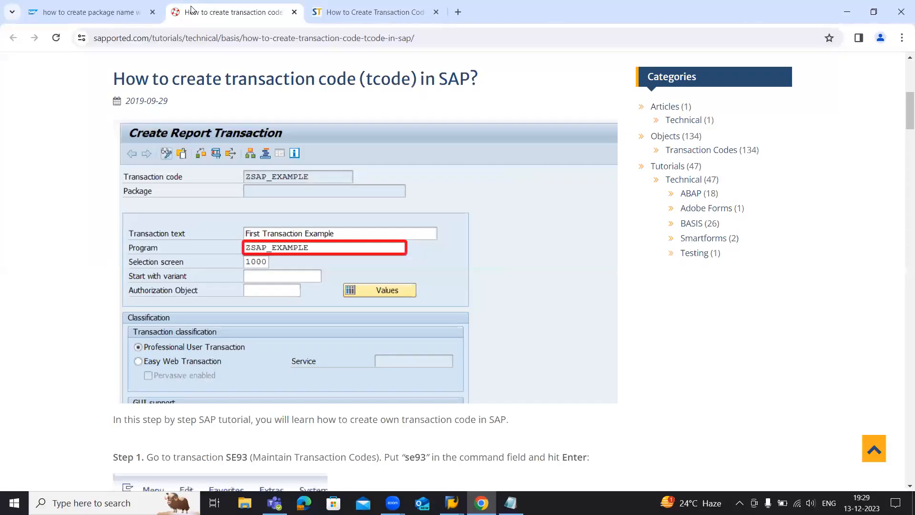
pyautogui.click(69, 14)
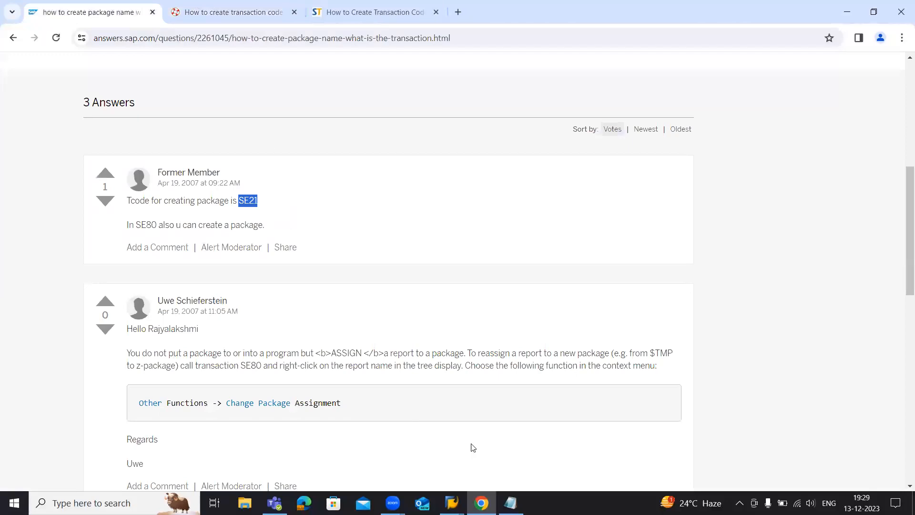
pyautogui.click(452, 503)
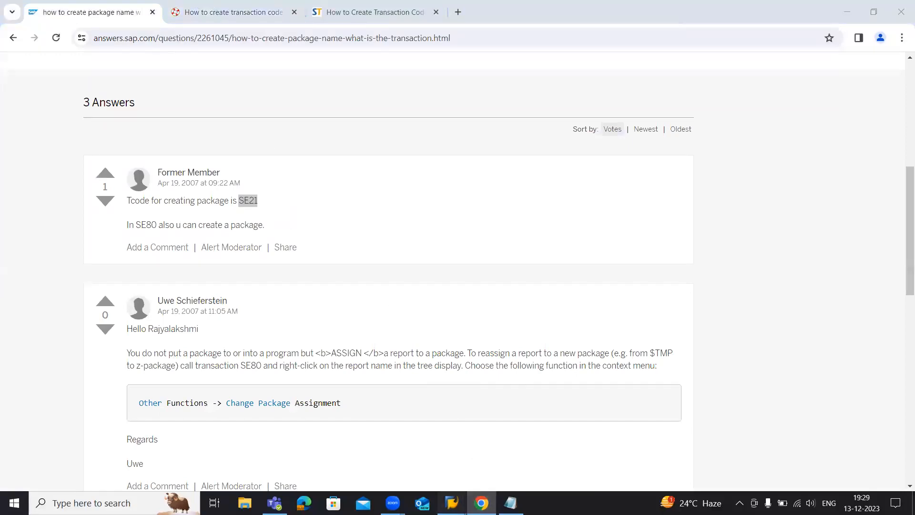
pyautogui.click(450, 454)
# Step: Add the line YOU CAN CREATE PACKAGE SE21 below the package entry in the Notepad notes
pyautogui.click(510, 502)
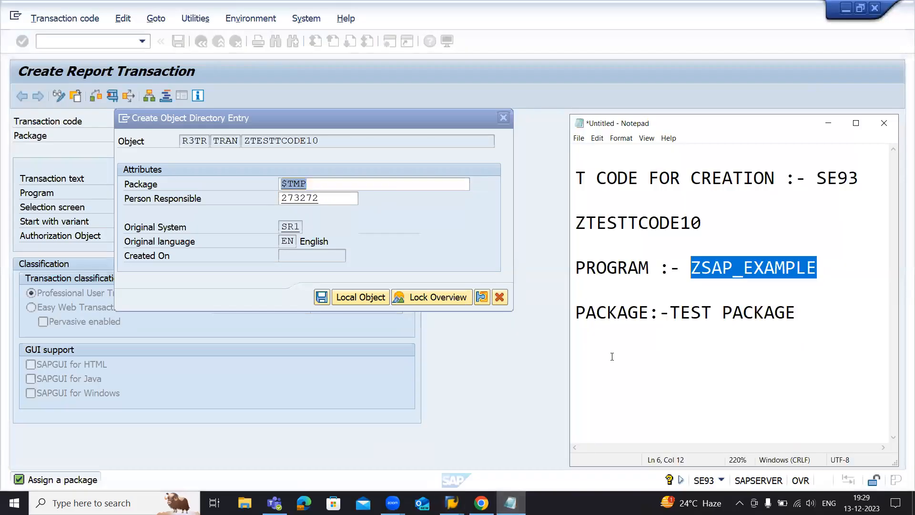
pyautogui.click(820, 322)
pyautogui.press('Return')
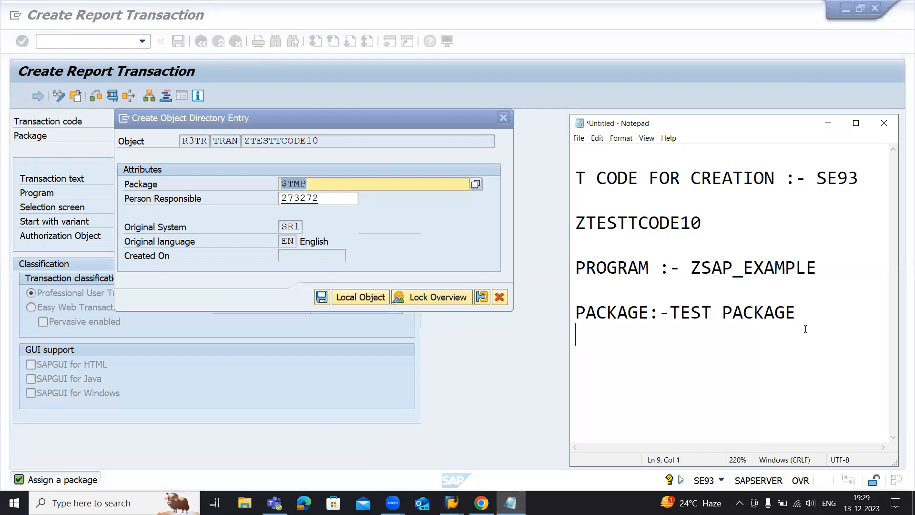
pyautogui.write('YOU CAN CREATE ')
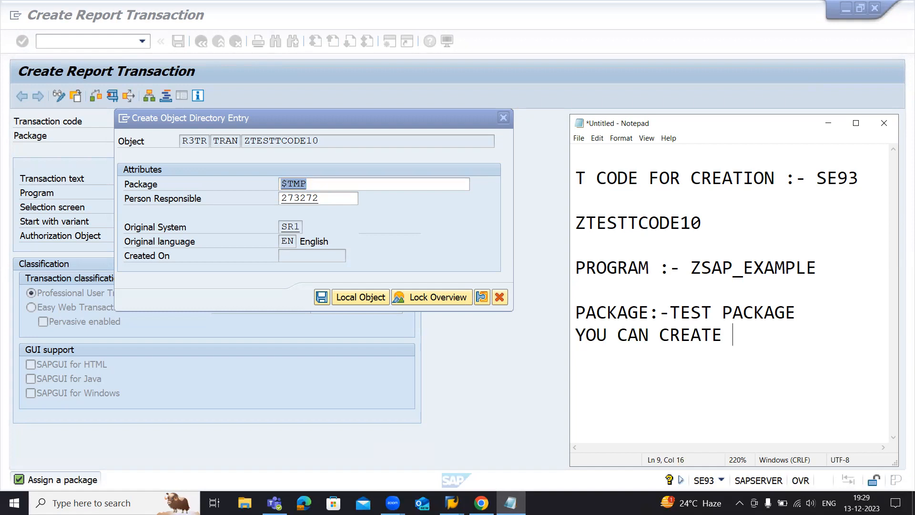
pyautogui.write('PACKAGE SEE')
pyautogui.press('BackSpace')
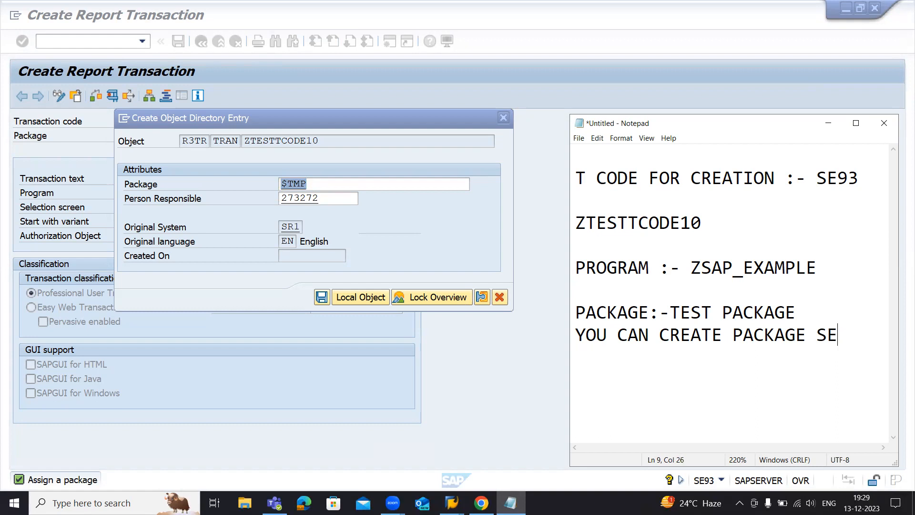
pyautogui.write('21')
pyautogui.press('Return')
# Step: Keep package $TMP in the object directory entry for ZTESTTCODE10 and save it
pyautogui.click(311, 189)
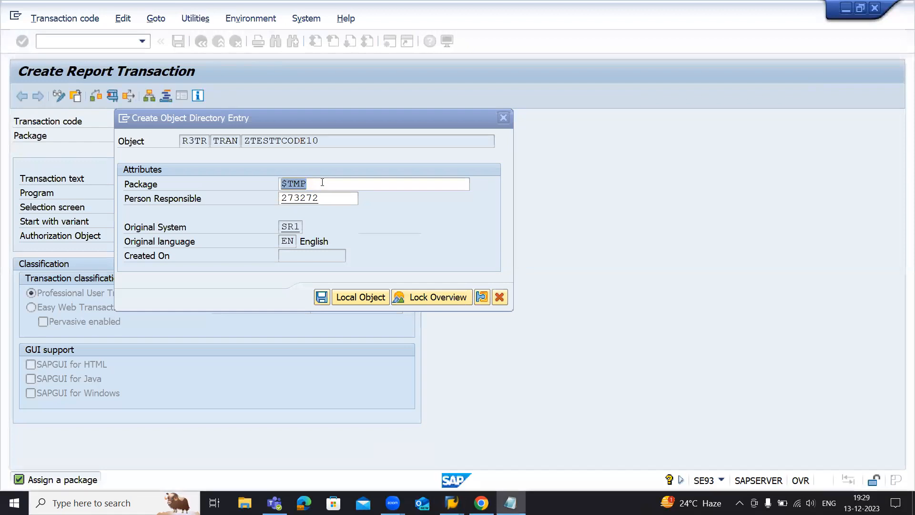
pyautogui.click(324, 183)
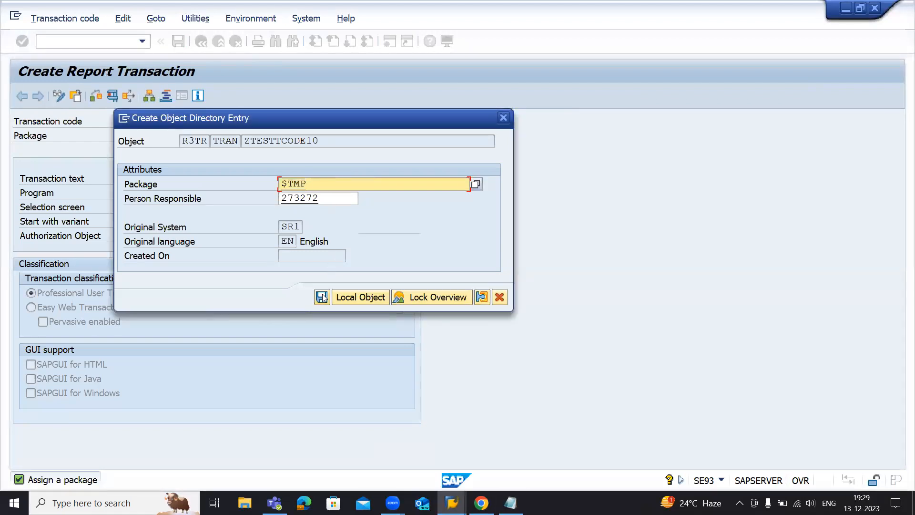
pyautogui.click(322, 296)
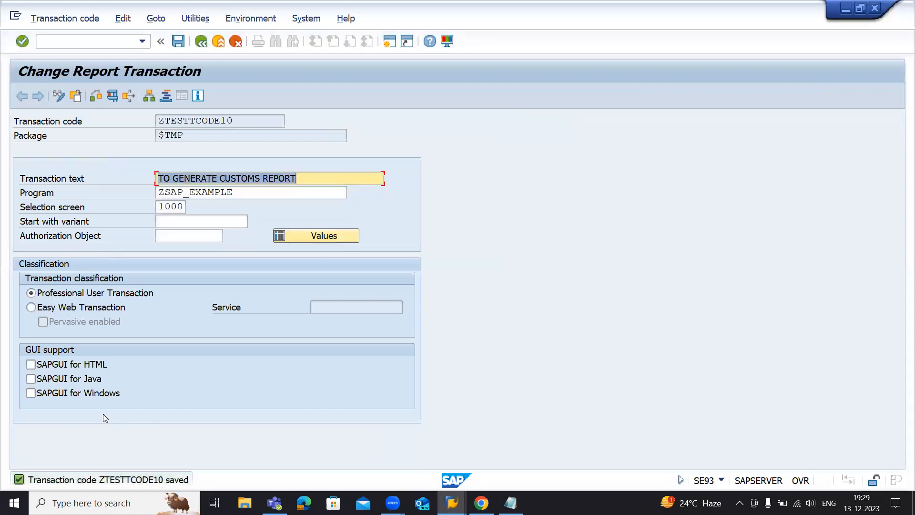
# Step: Open the details of the status message about ZTESTTCODE10, check the transaction code there, and close them
pyautogui.doubleClick(55, 482)
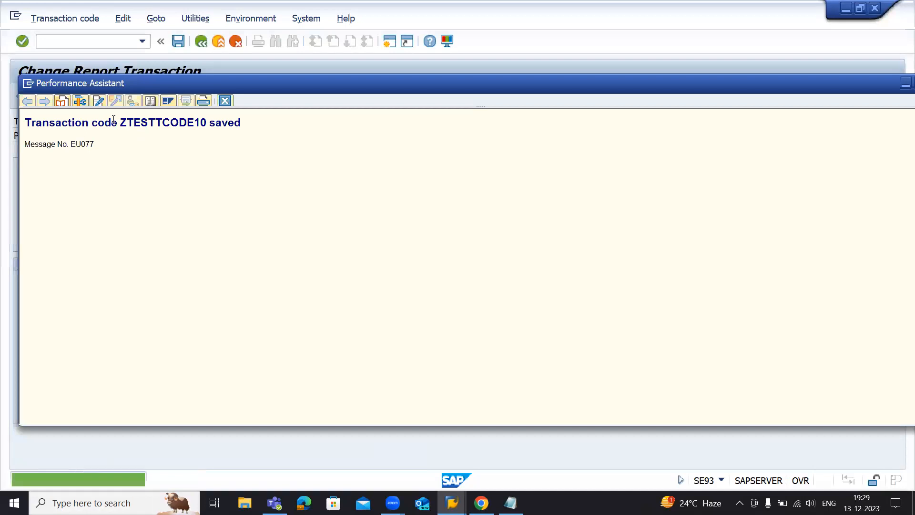
pyautogui.doubleClick(177, 120)
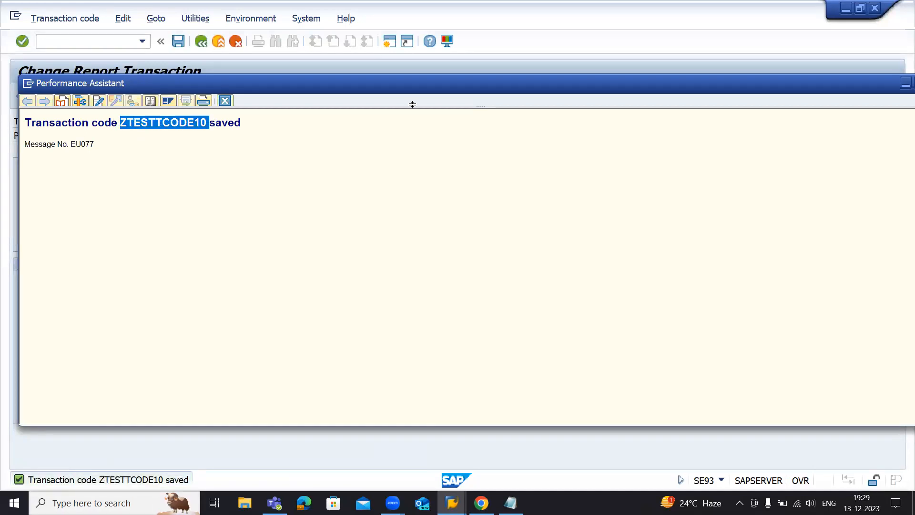
pyautogui.moveTo(422, 88); pyautogui.dragTo(262, 84)
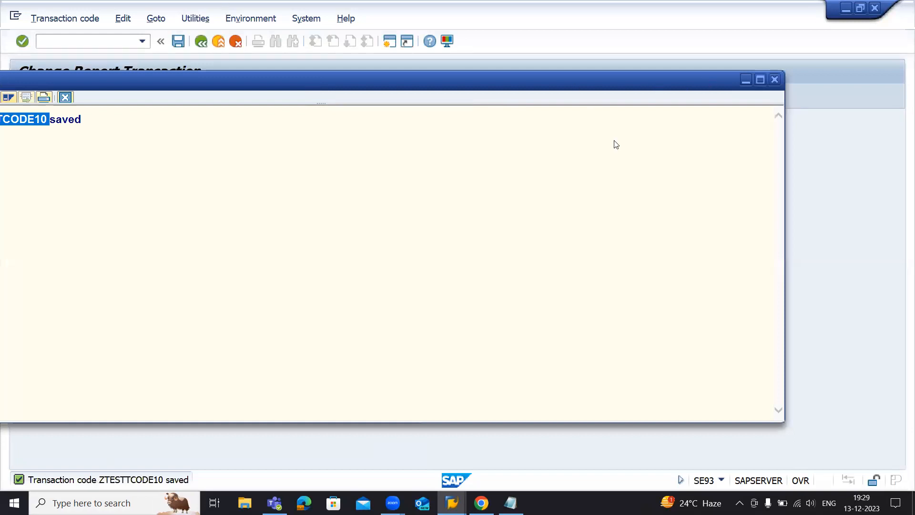
pyautogui.click(775, 79)
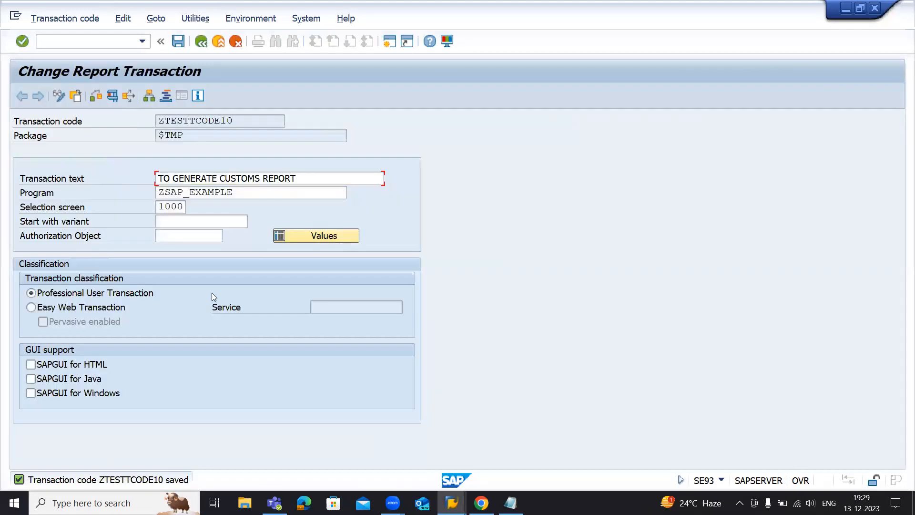
# Step: Copy ZTESTTCODE10 from Notepad, leave SE93 for SAP Easy Access, and run the copied transaction code
pyautogui.click(510, 503)
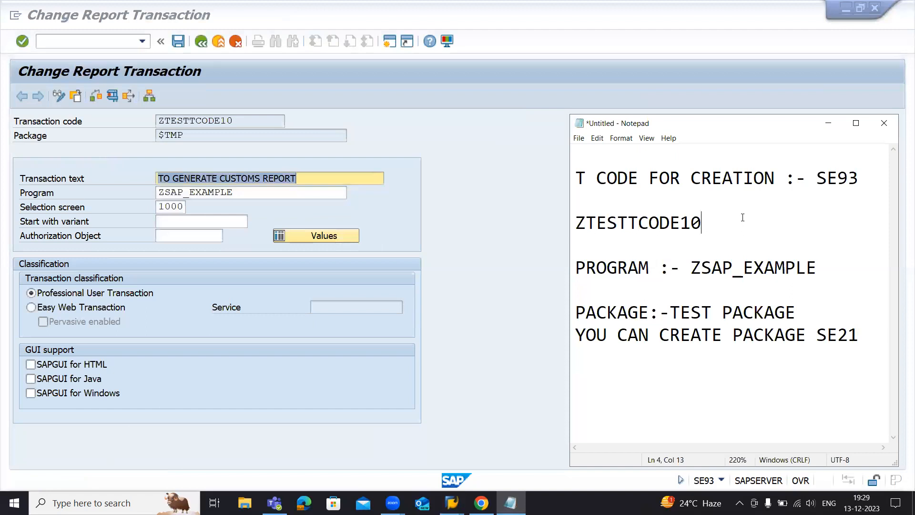
pyautogui.moveTo(742, 219); pyautogui.dragTo(535, 223)
pyautogui.hotkey('ctrl', 'c')
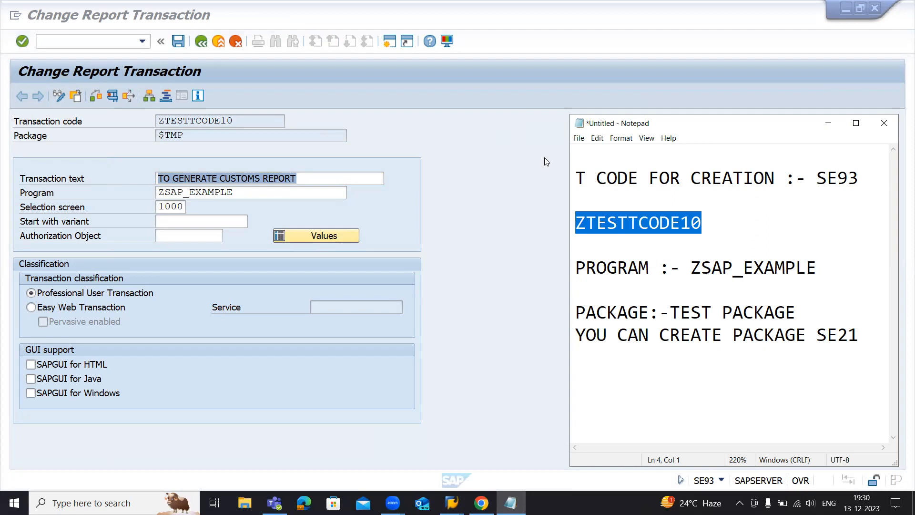
pyautogui.click(101, 43)
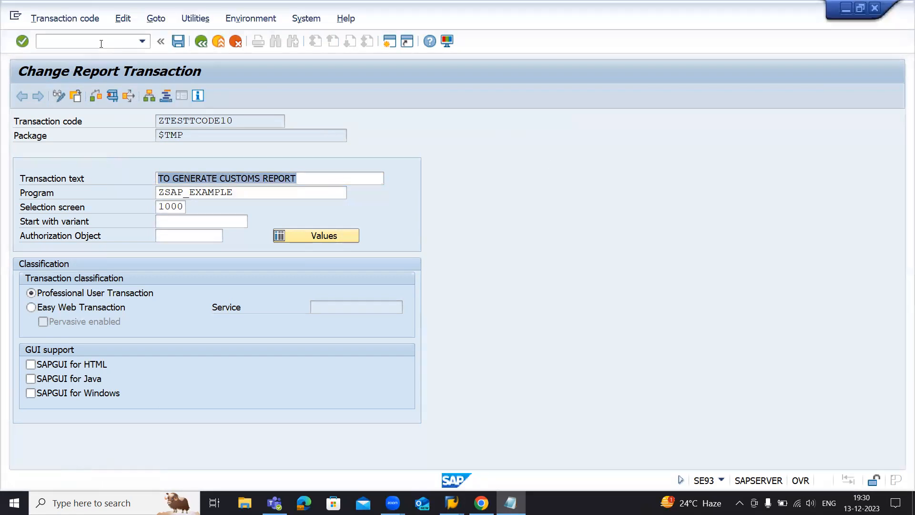
pyautogui.click(101, 43)
pyautogui.write('/n')
pyautogui.press('Return')
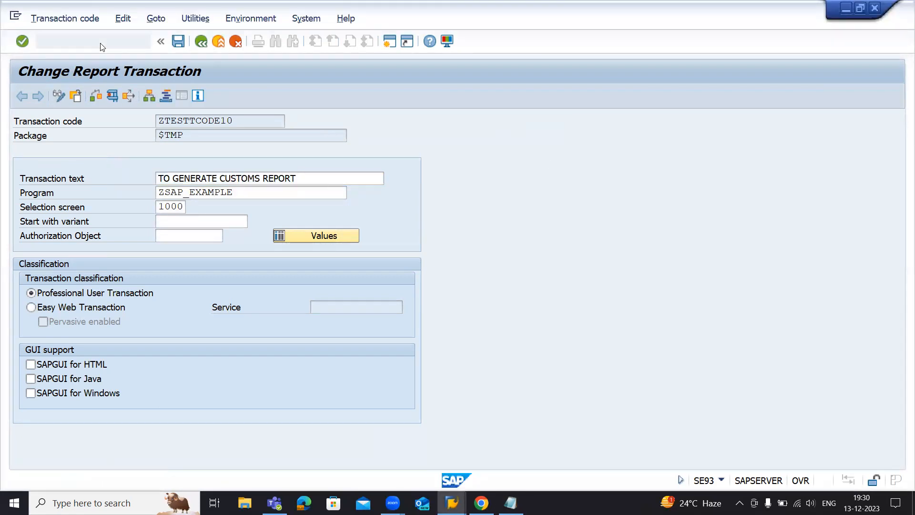
pyautogui.hotkey('ctrl', 'v')
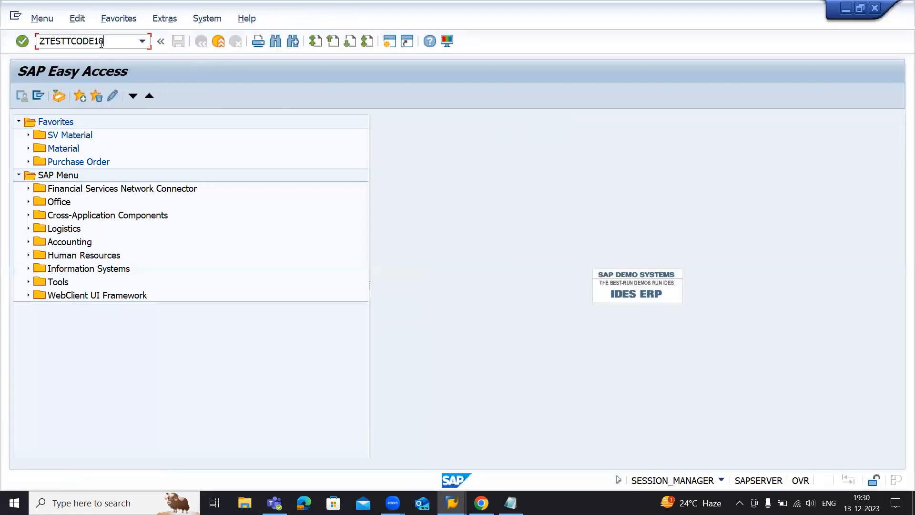
pyautogui.press('Return')
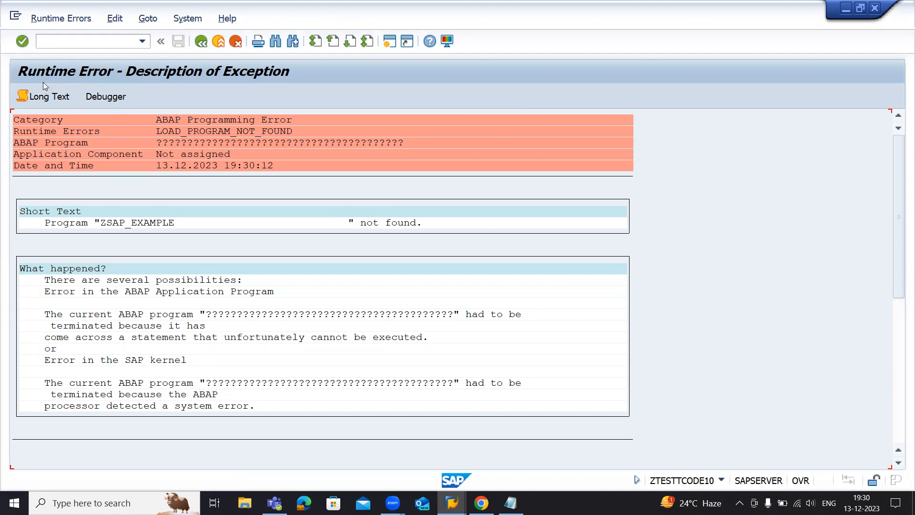
# Step: Examine the category, runtime error and application component in the exception description
pyautogui.click(69, 123)
pyautogui.click(295, 120)
pyautogui.press('Down')
pyautogui.click(225, 154)
pyautogui.click(96, 40)
pyautogui.click(311, 131)
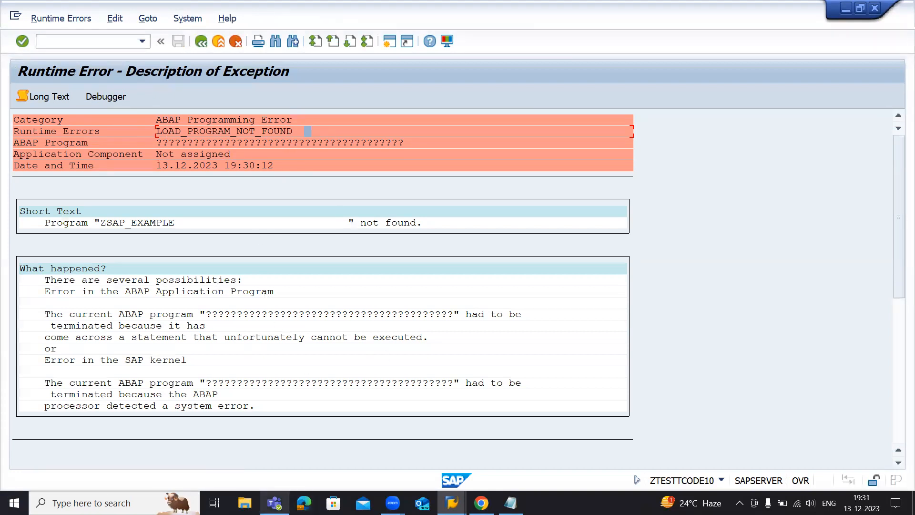
pyautogui.click(275, 502)
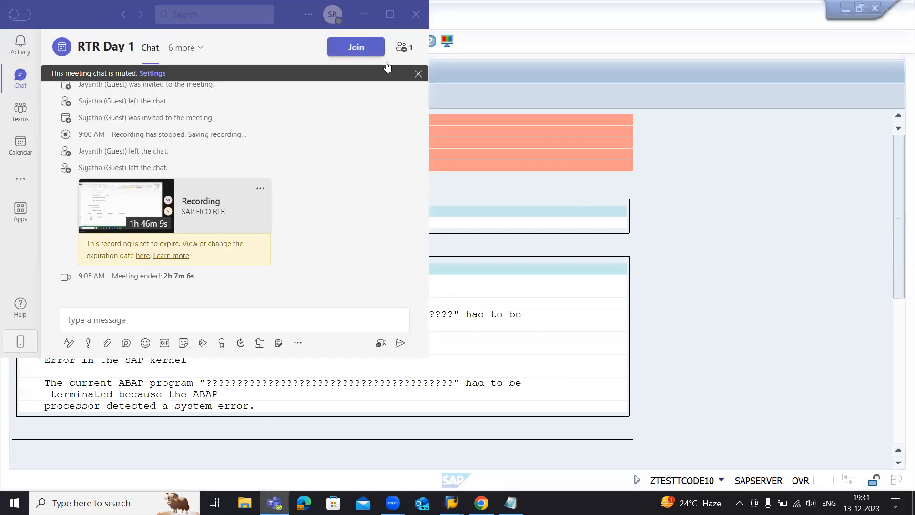
pyautogui.click(363, 14)
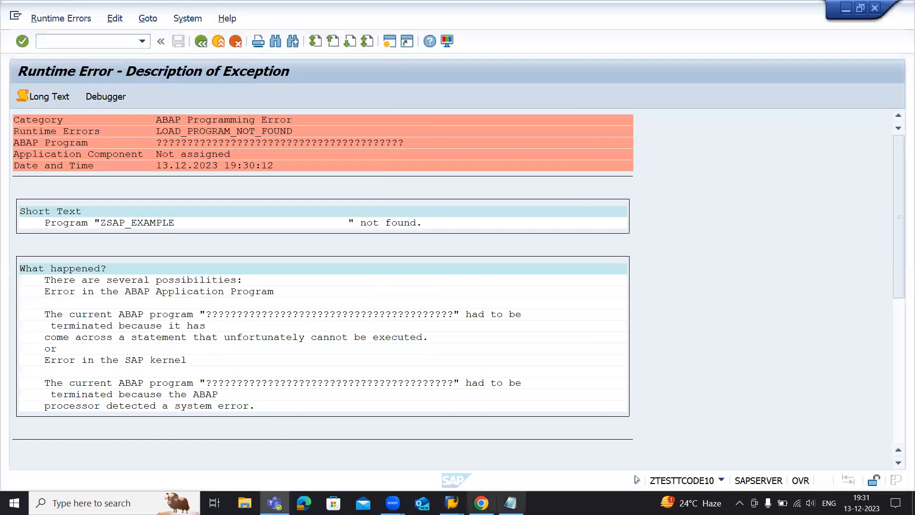
pyautogui.click(308, 131)
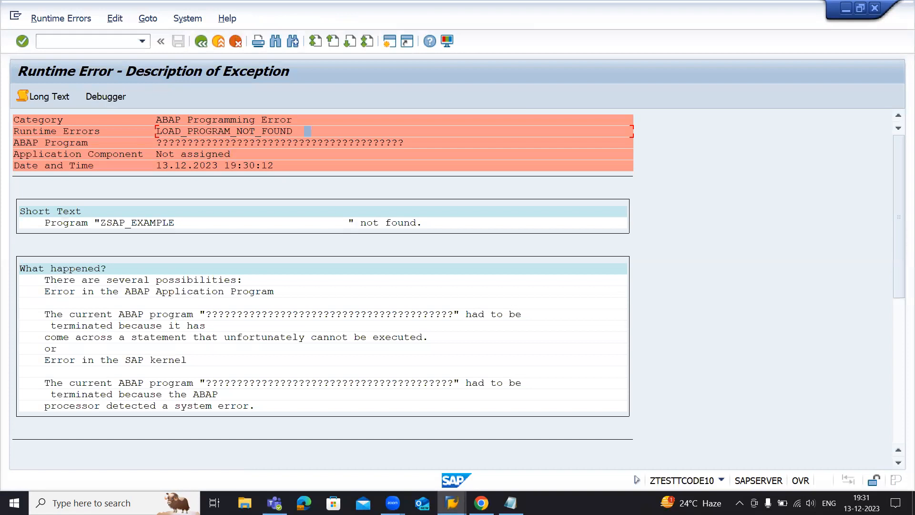